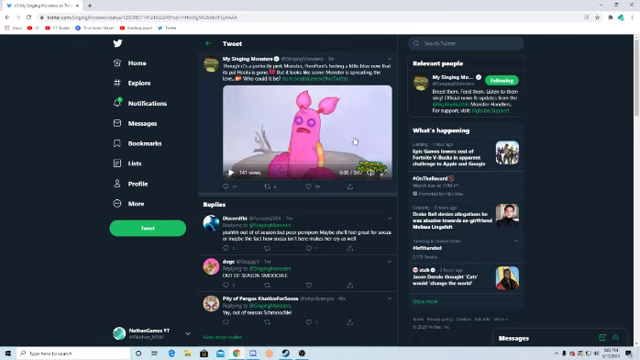
# Play the tweet video full screen, then start a new tab for searching Schmoochle.
pyautogui.click(381, 174)
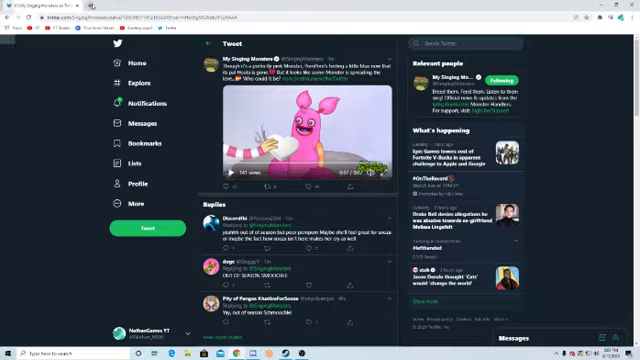
pyautogui.click(90, 5)
pyautogui.write('smooch')
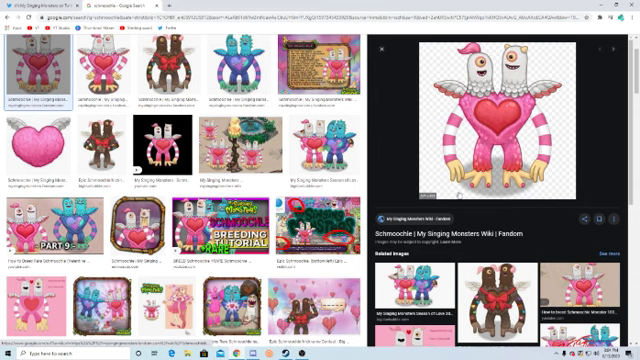
# Return to the tweet, rewatch its video full screen, then exit full screen.
pyautogui.click(50, 5)
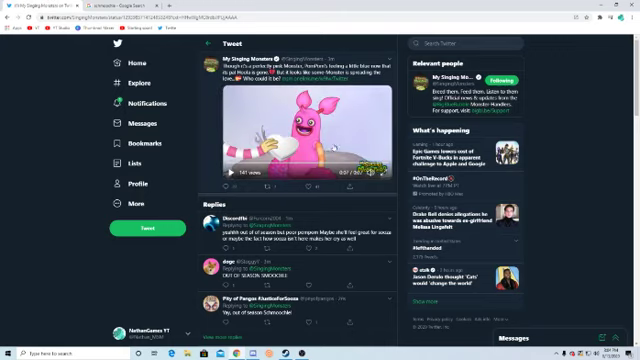
pyautogui.click(382, 174)
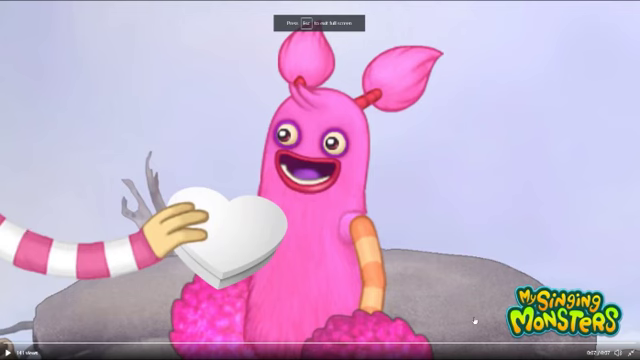
pyautogui.press('Escape')
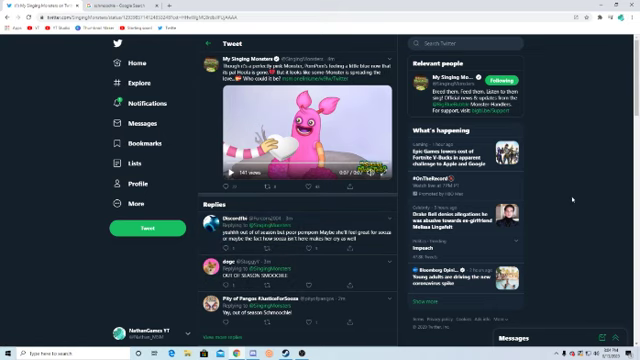
# Switch between the Schmoochle image results and the tweet to compare them.
pyautogui.click(85, 5)
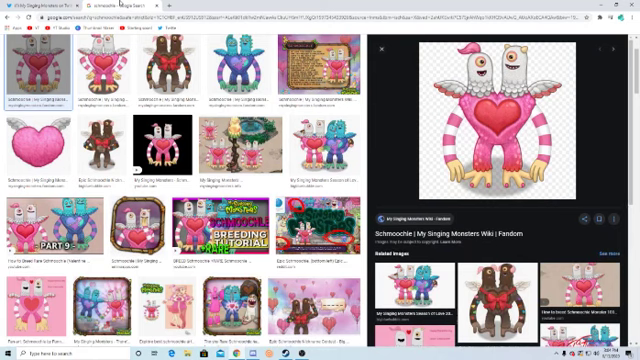
pyautogui.click(18, 4)
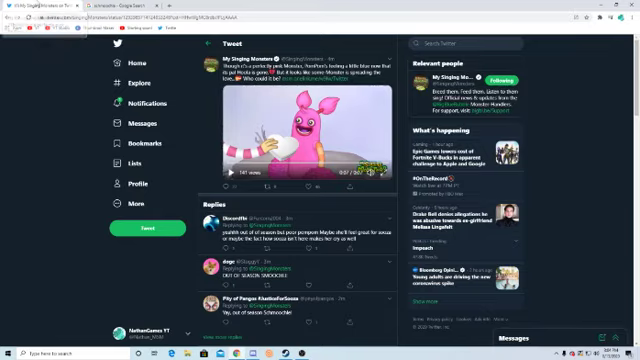
pyautogui.click(82, 4)
pyautogui.scroll(1, 80, 73)
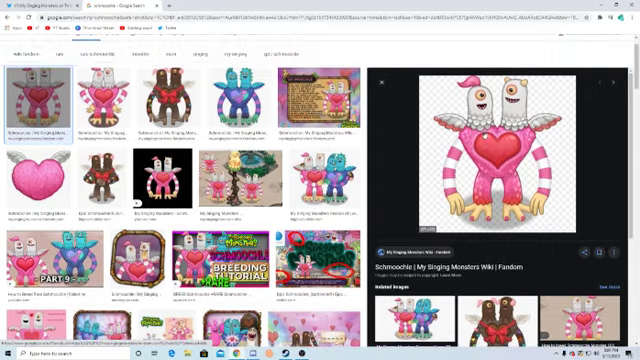
pyautogui.scroll(-1, 170, 60)
# Preview the blue-purple and the red-bowed brown Schmoochle pictures, then close the image search.
pyautogui.click(228, 65)
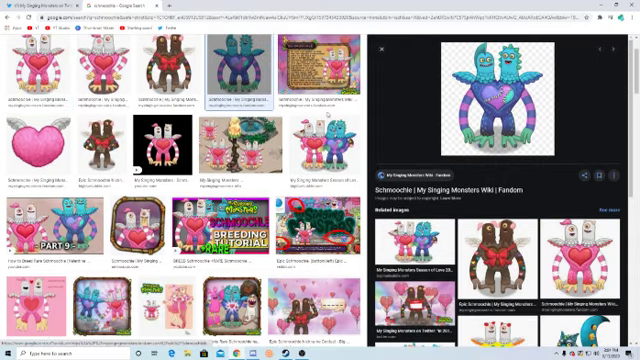
pyautogui.click(168, 62)
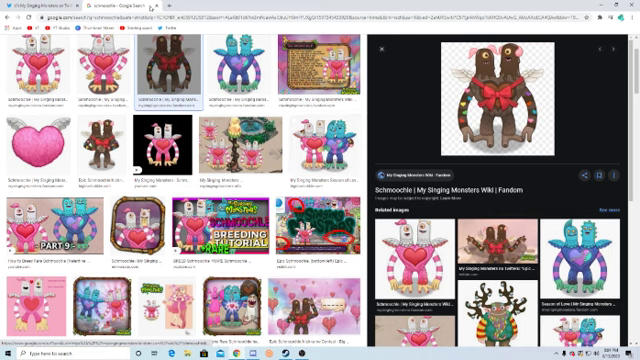
pyautogui.click(153, 6)
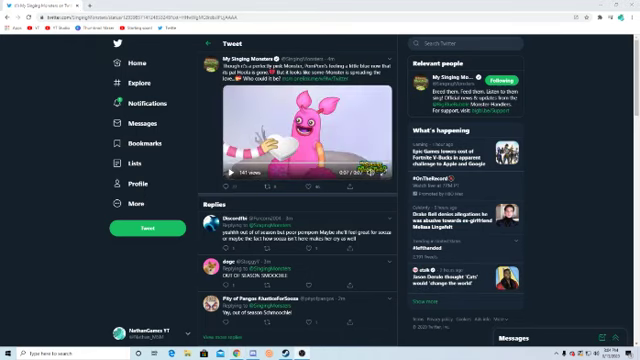